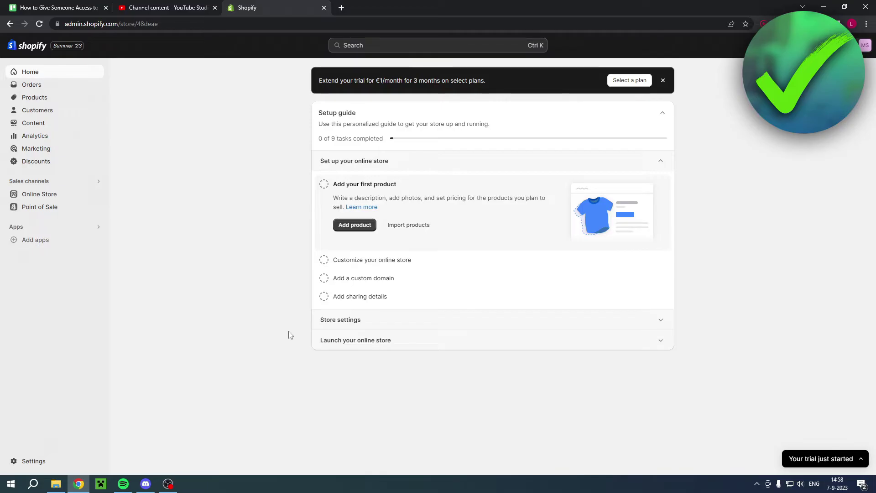
# Open Settings from the Shopify admin sidebar to show My Store's Store details page.
pyautogui.click(35, 461)
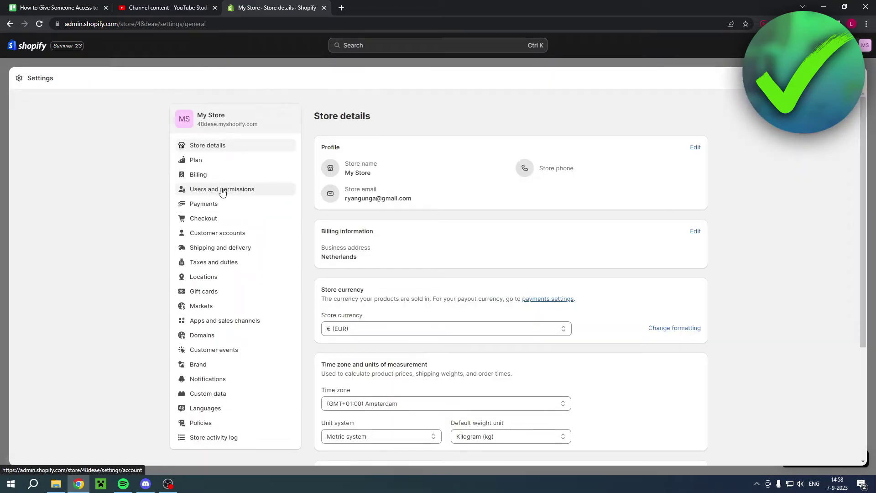
# Go to Users and permissions and review the Staff (0 of 2) and Collaborators sections.
pyautogui.click(230, 194)
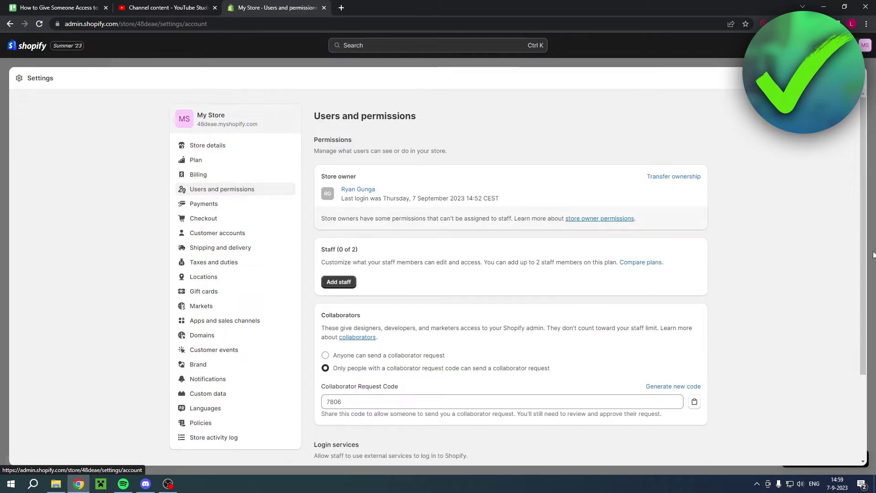
pyautogui.scroll(-1, 859, 278)
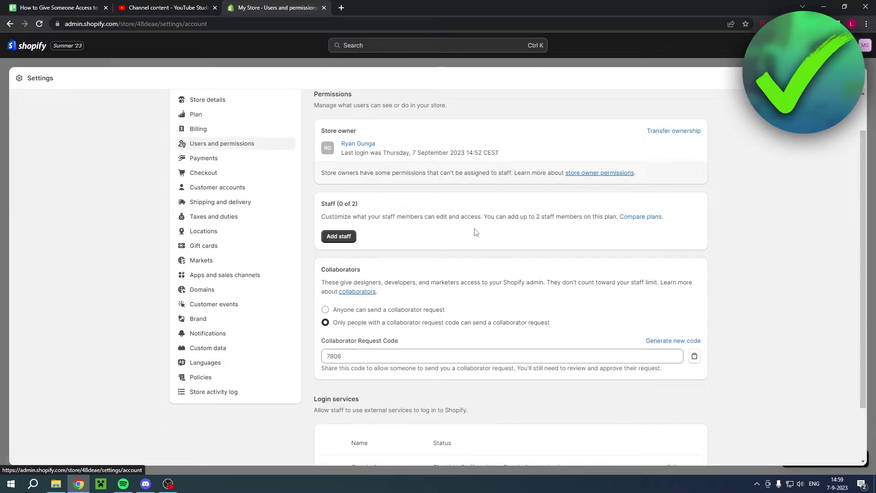
pyautogui.tripleClick(378, 204)
pyautogui.click(406, 236)
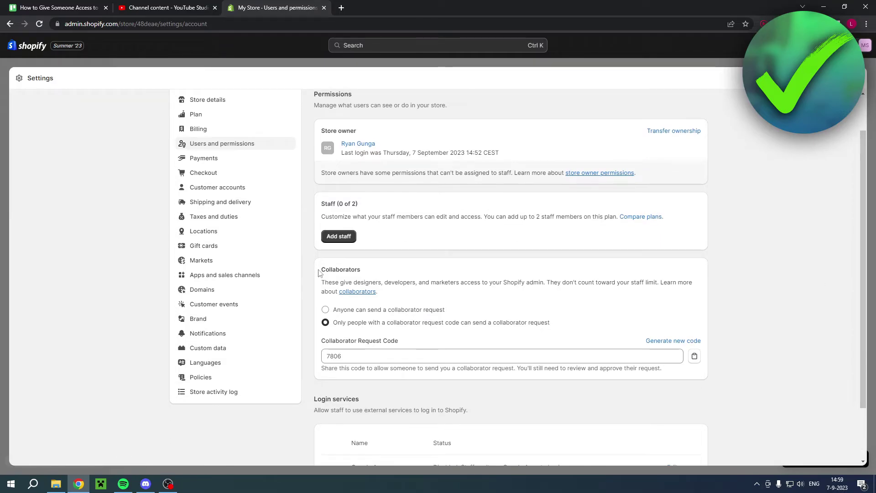
pyautogui.moveTo(318, 272); pyautogui.dragTo(388, 274)
pyautogui.click(429, 272)
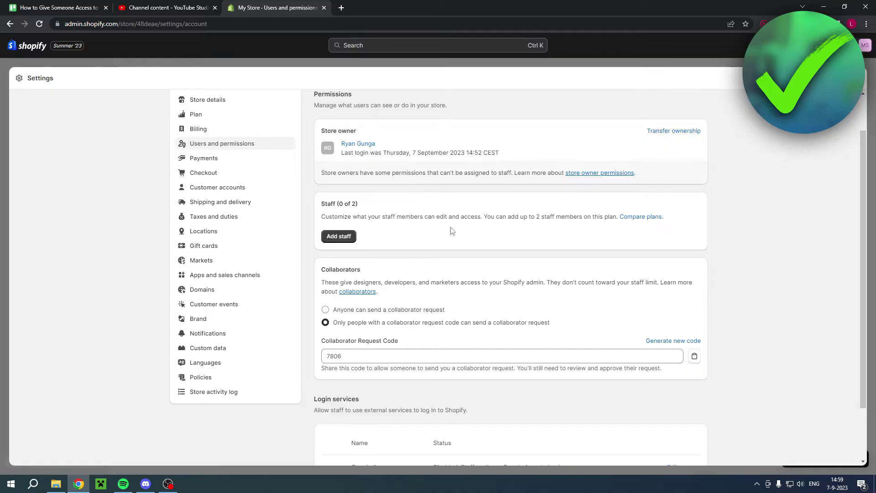
# Start adding a staff member and toggle Select all permissions on, then off again.
pyautogui.click(339, 236)
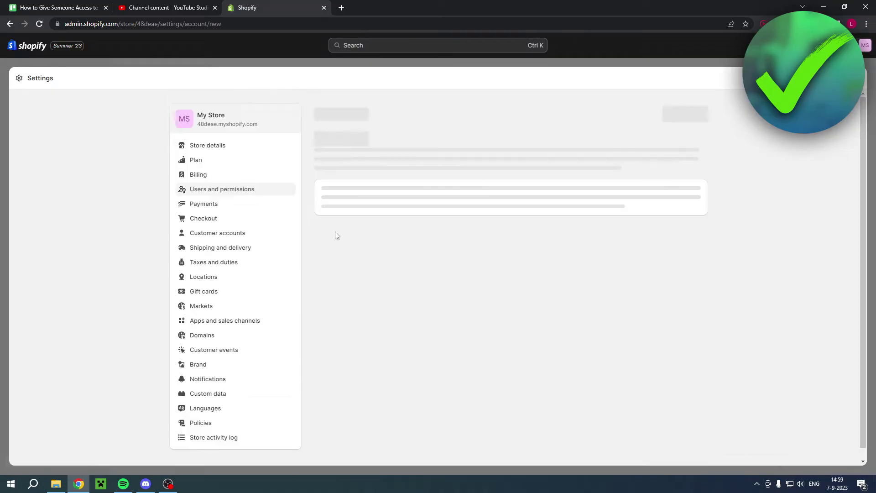
pyautogui.scroll(-4, 726, 274)
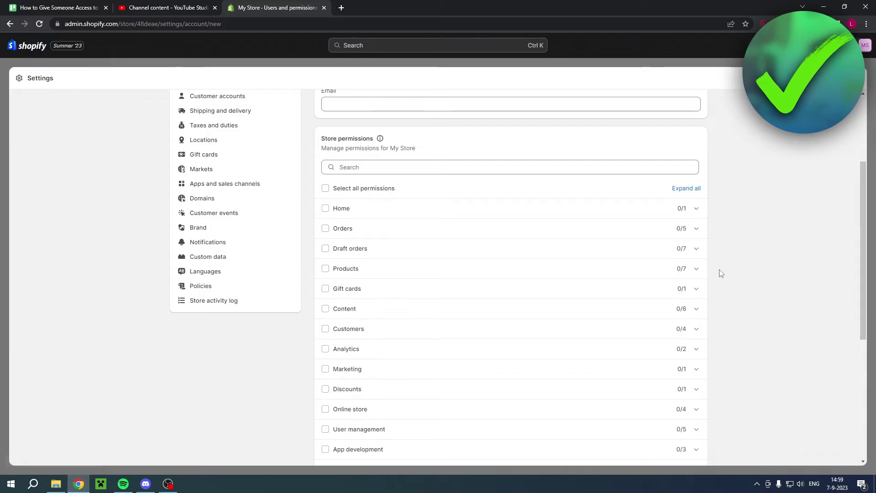
pyautogui.click(324, 189)
pyautogui.scroll(-3, 332, 207)
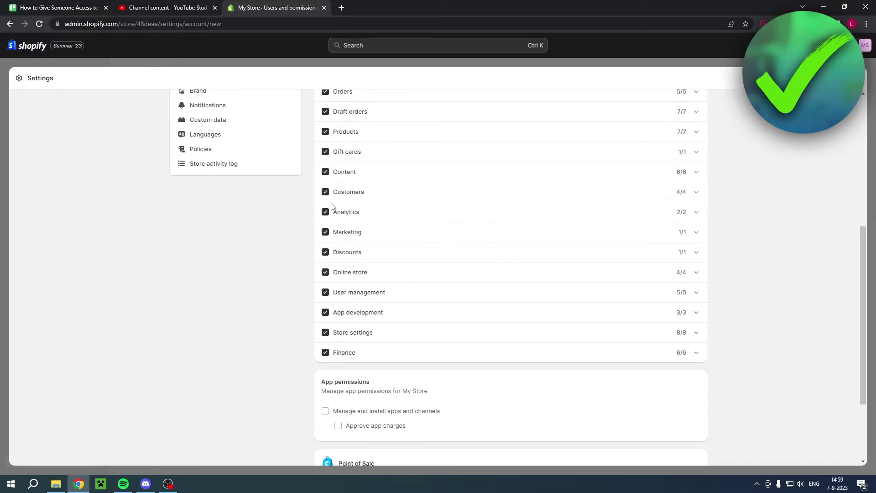
pyautogui.scroll(3, 347, 360)
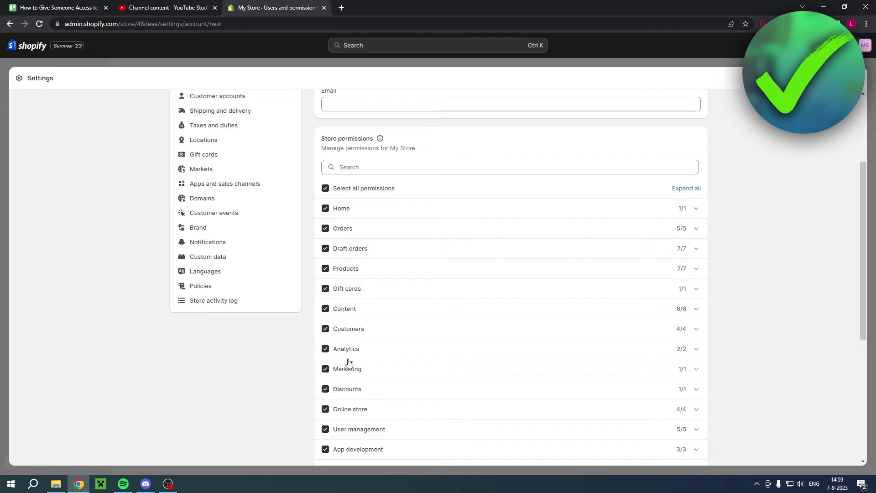
pyautogui.click(326, 188)
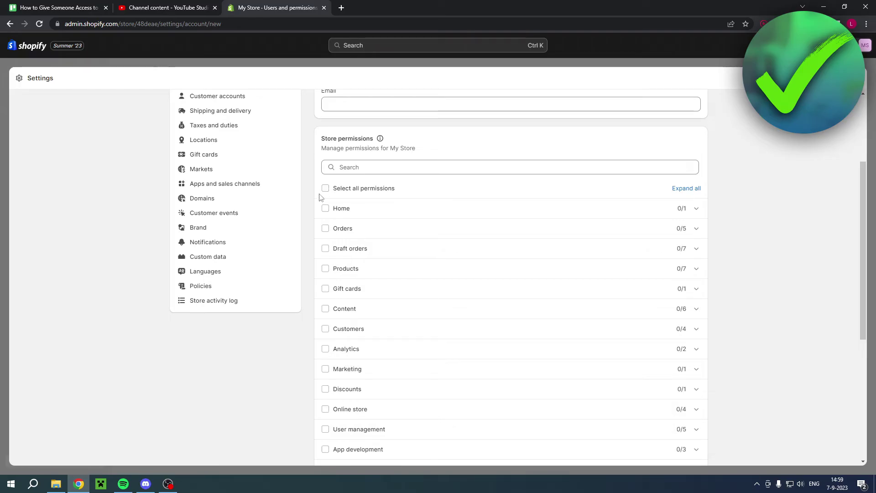
# Grant and then remove the Orders and App development permission groups.
pyautogui.click(697, 229)
pyautogui.click(356, 229)
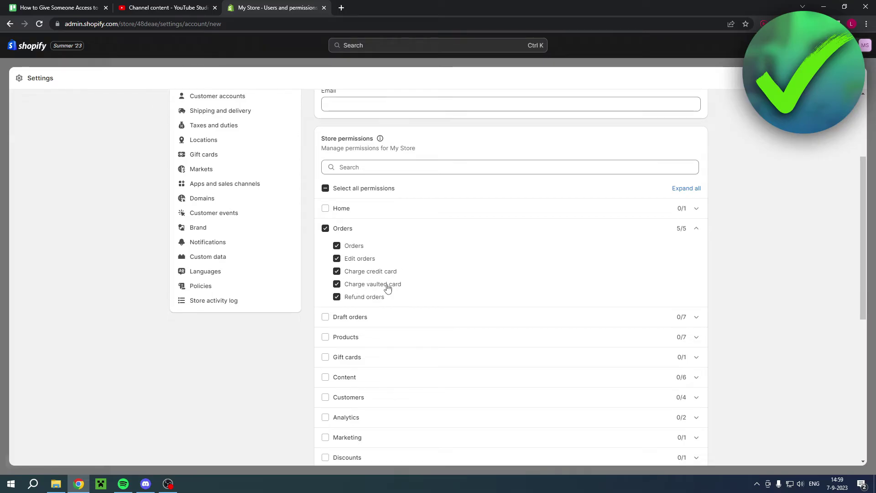
pyautogui.click(325, 229)
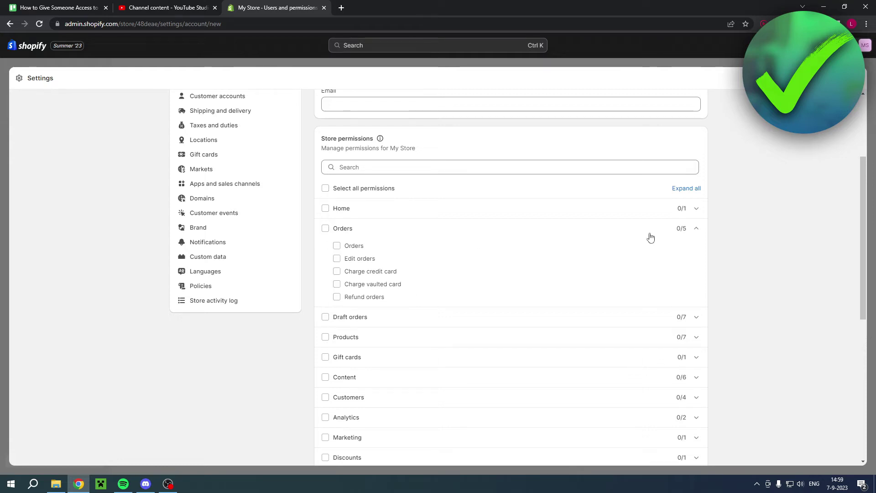
pyautogui.click(696, 228)
pyautogui.scroll(-2, 611, 258)
pyautogui.click(325, 358)
pyautogui.click(696, 357)
pyautogui.click(326, 358)
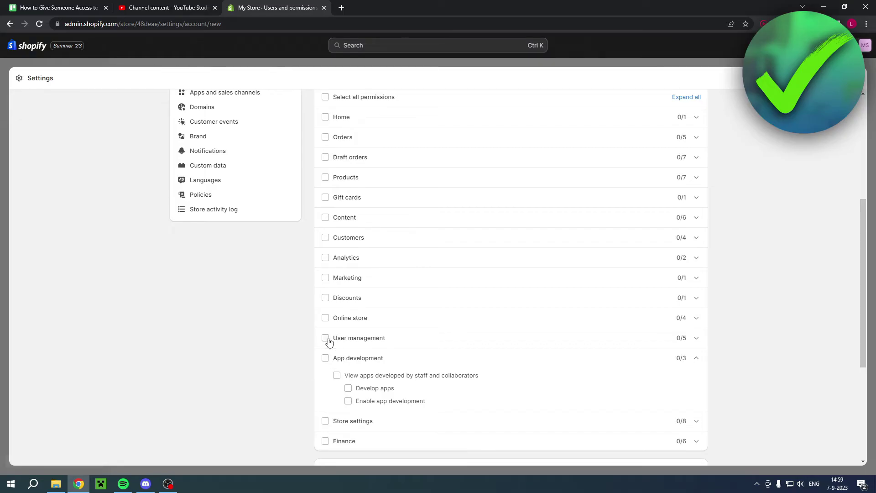
# Grant and remove User management permissions, then collapse the expanded permission groups.
pyautogui.click(325, 339)
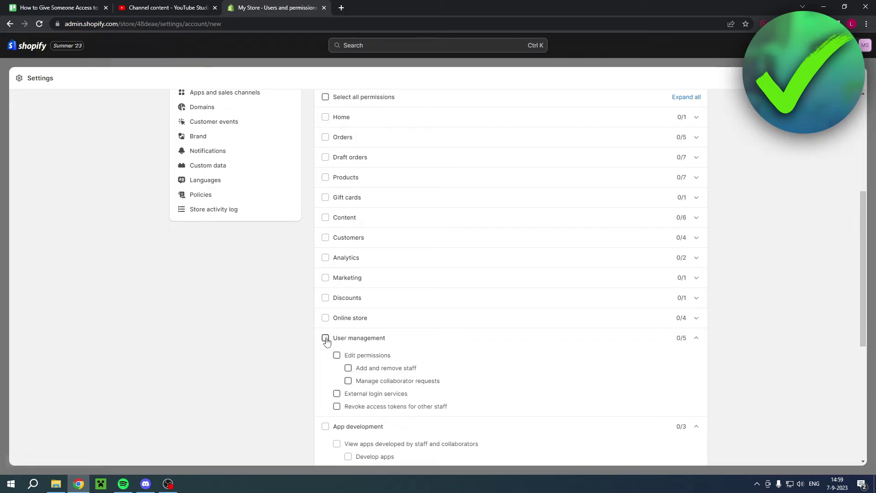
pyautogui.click(326, 339)
pyautogui.scroll(4, 505, 344)
pyautogui.scroll(-4, 726, 299)
pyautogui.click(694, 336)
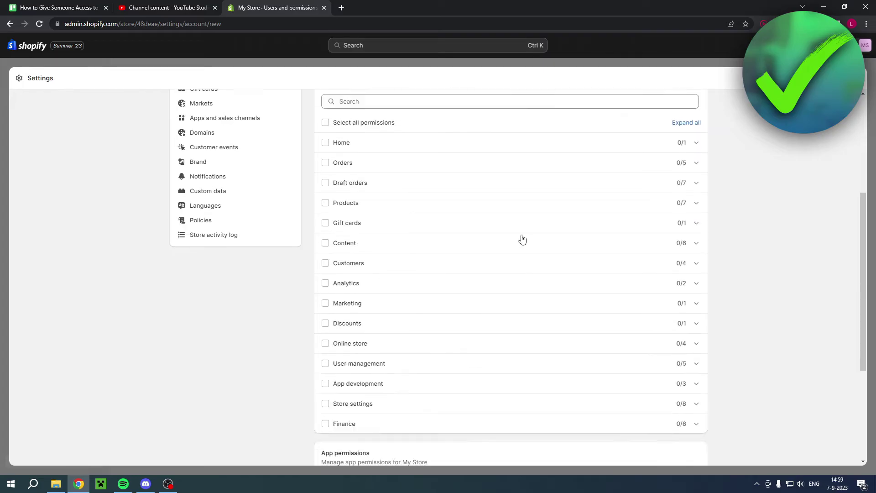
pyautogui.scroll(5, 522, 239)
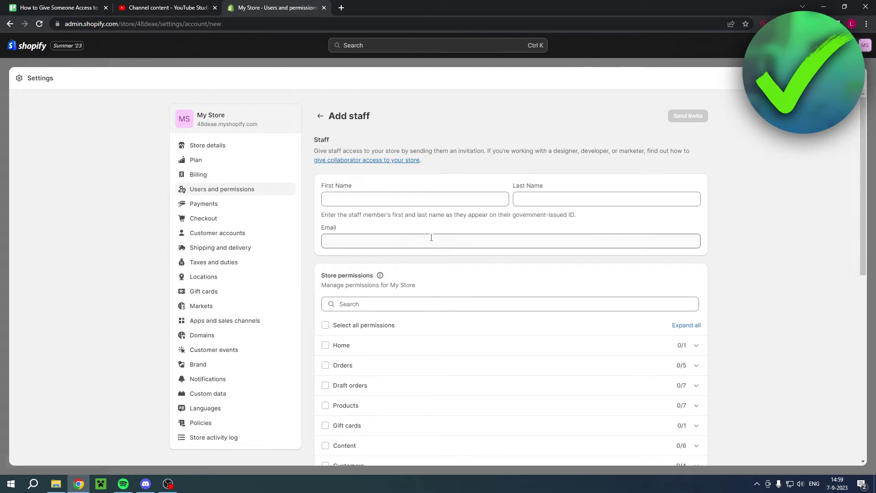
pyautogui.doubleClick(358, 117)
# Return to the Users and permissions settings page and scroll down through it.
pyautogui.click(413, 119)
pyautogui.click(252, 190)
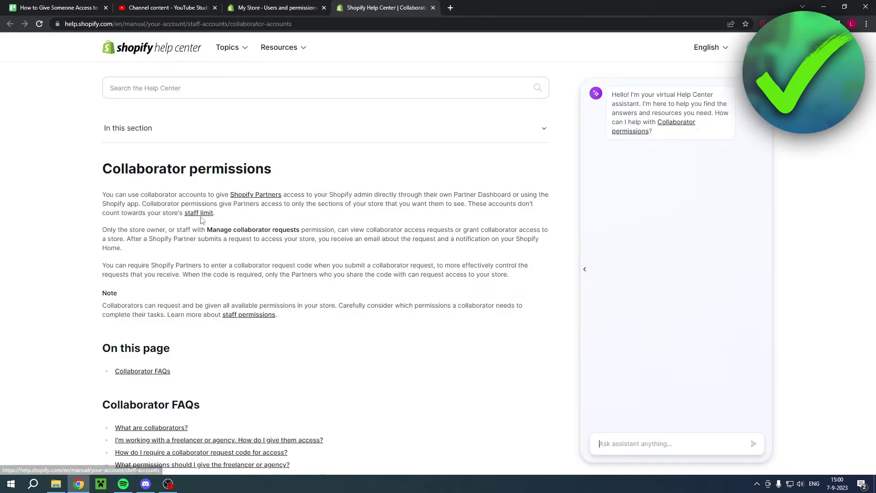
pyautogui.scroll(-1, 187, 279)
pyautogui.scroll(-3, 417, 278)
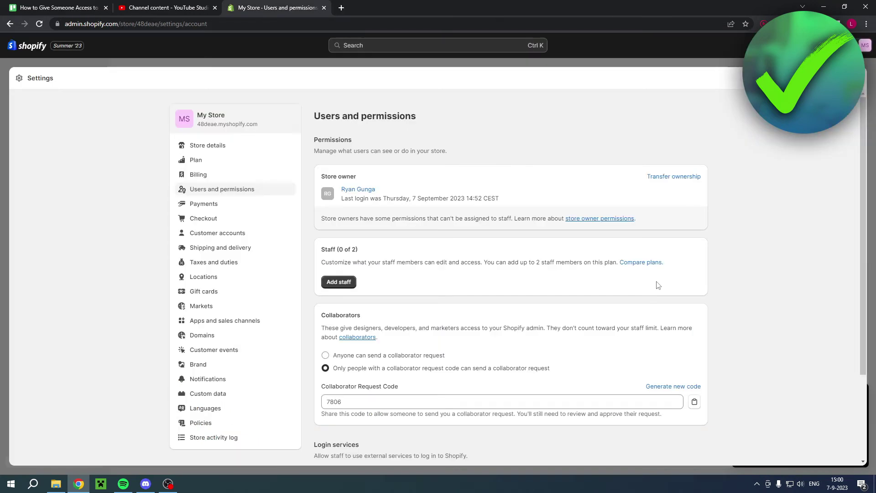
pyautogui.click(339, 282)
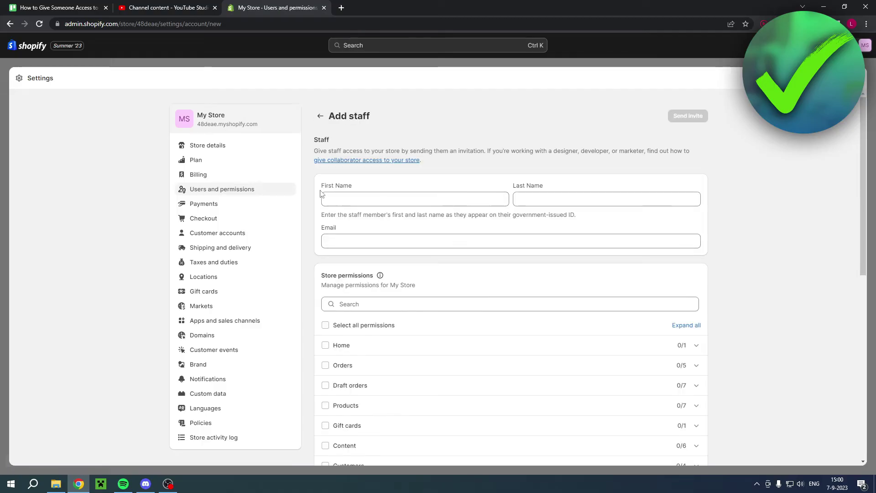
pyautogui.moveTo(515, 186); pyautogui.dragTo(543, 186)
pyautogui.doubleClick(330, 227)
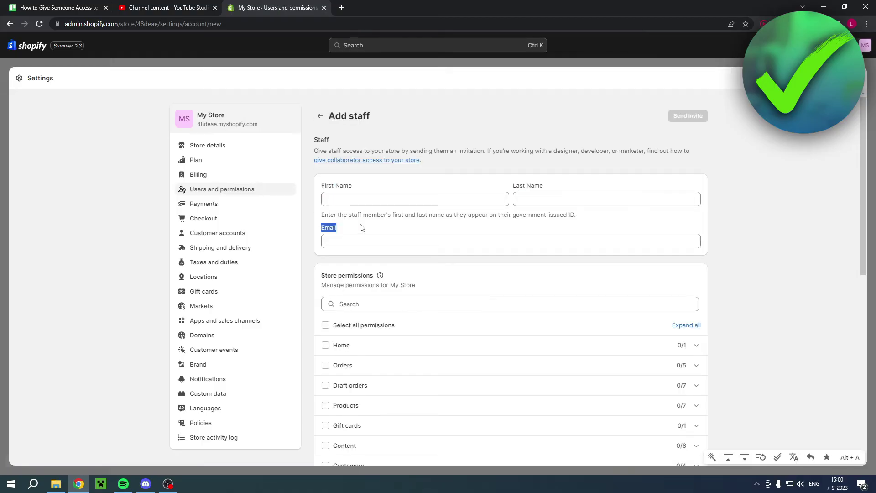
pyautogui.click(372, 222)
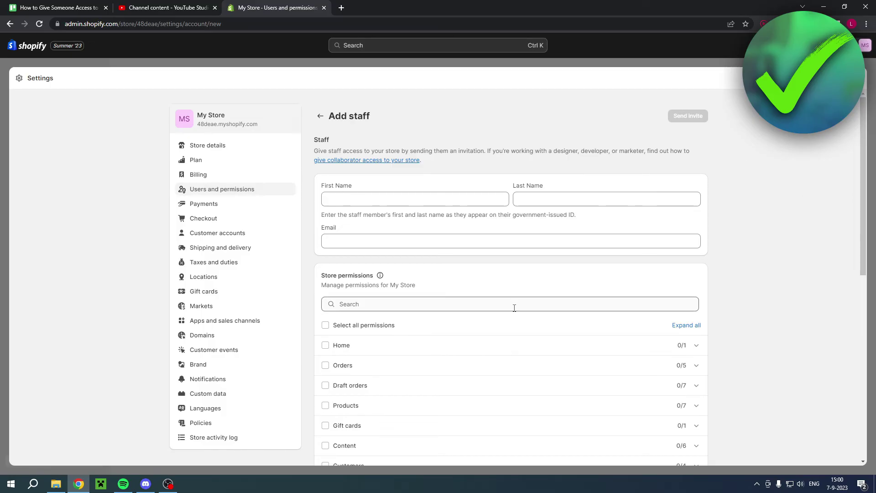
pyautogui.scroll(-2, 392, 255)
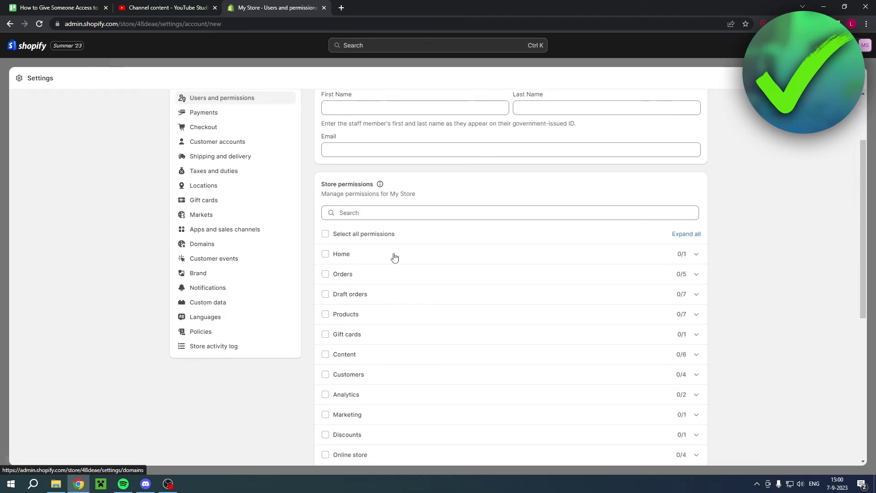
pyautogui.scroll(-6, 388, 283)
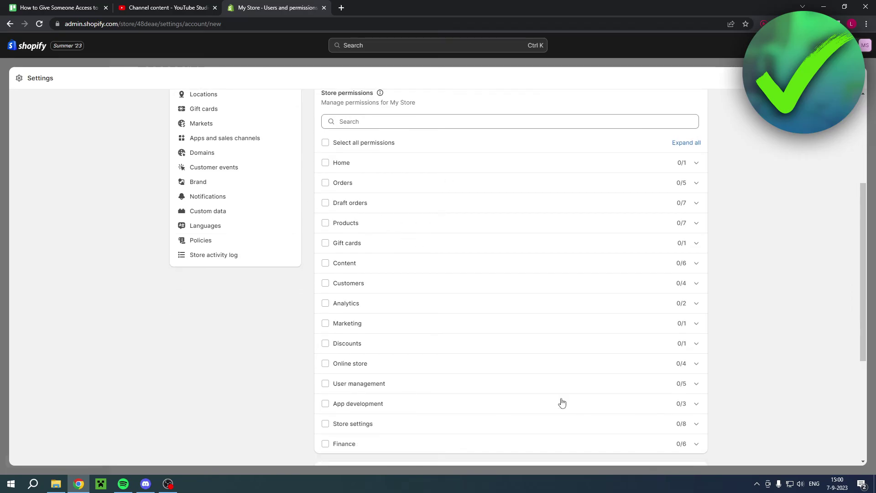
pyautogui.scroll(8, 434, 309)
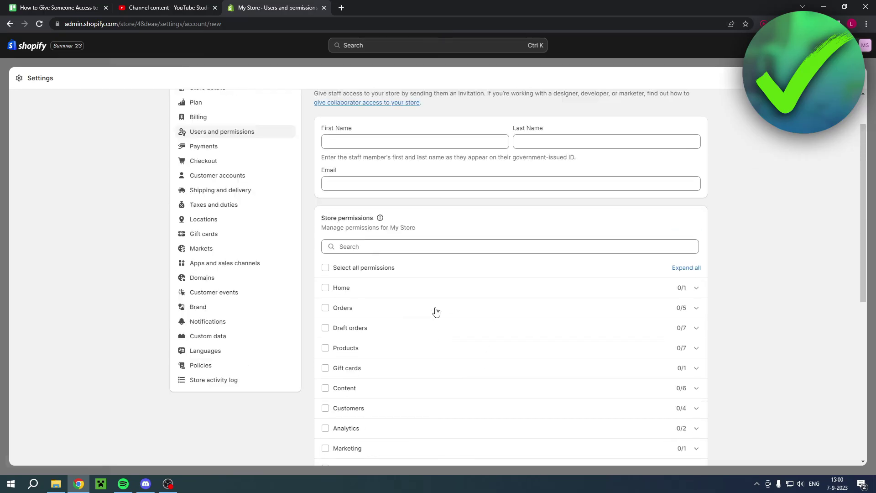
pyautogui.click(217, 141)
pyautogui.scroll(-1, 555, 326)
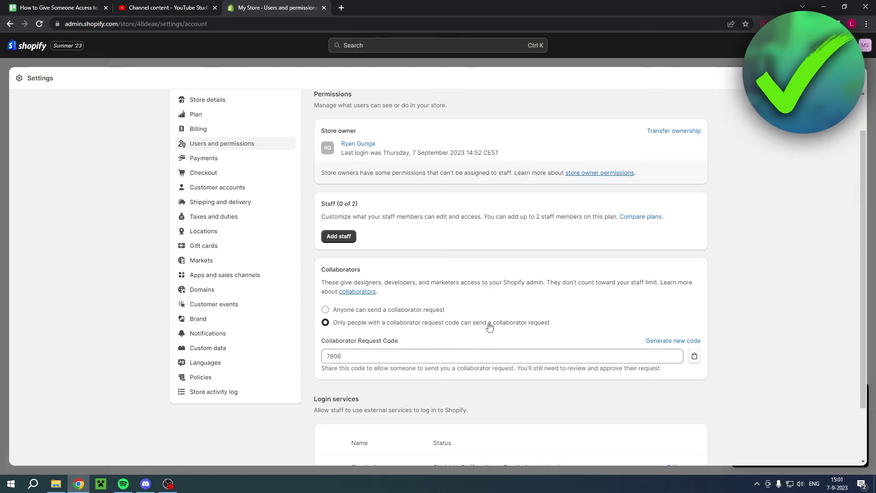
# Select the Collaborator Request Code and copy it with the copy icon.
pyautogui.doubleClick(333, 357)
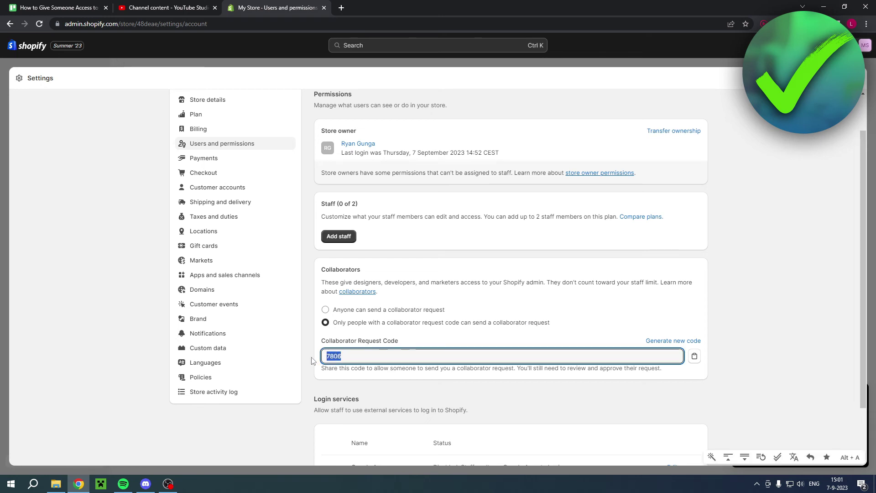
pyautogui.click(697, 360)
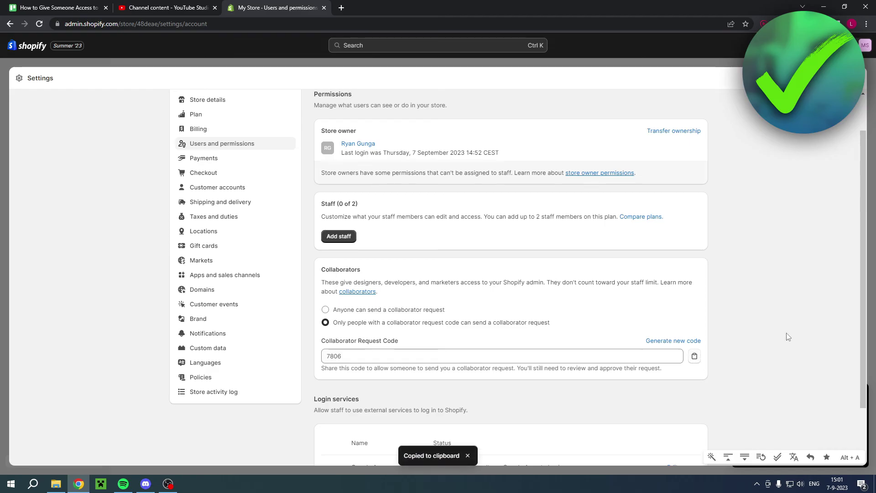